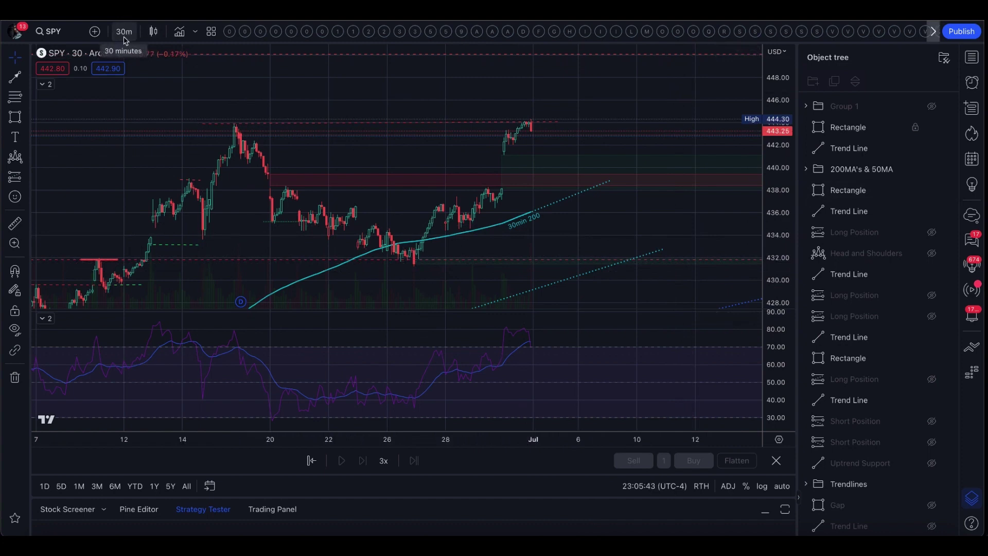
- Show one month of SPY 30-minute bars and place a long-position box at the latest candle
click(80, 487)
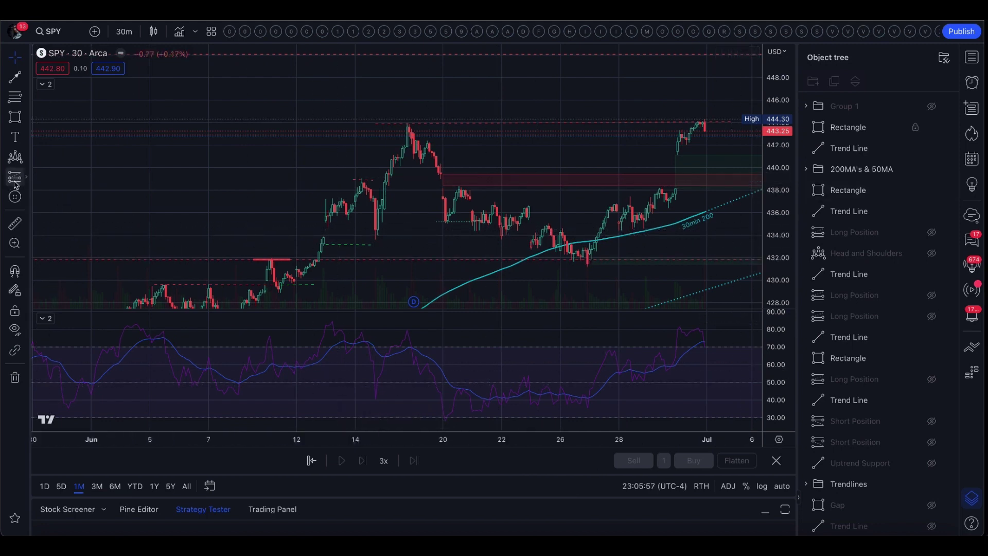
click(15, 178)
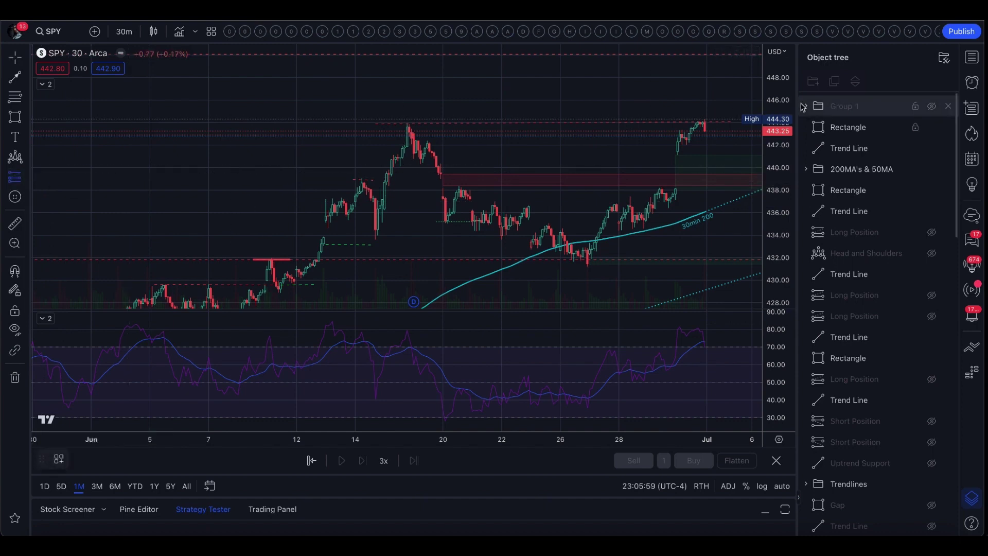
click(706, 132)
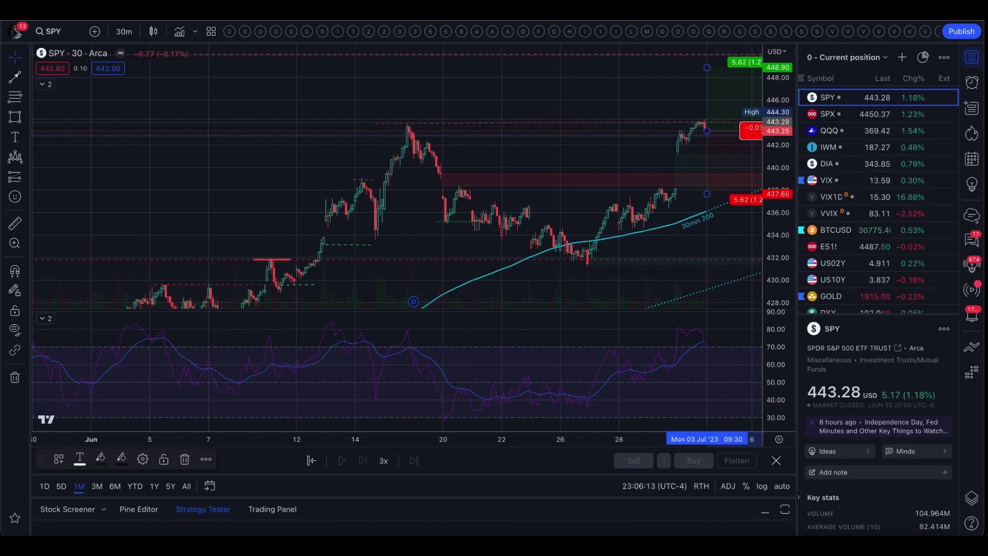
- Draw another long-position box at the last candle (entry 443.27), then switch to tastytrade
click(14, 179)
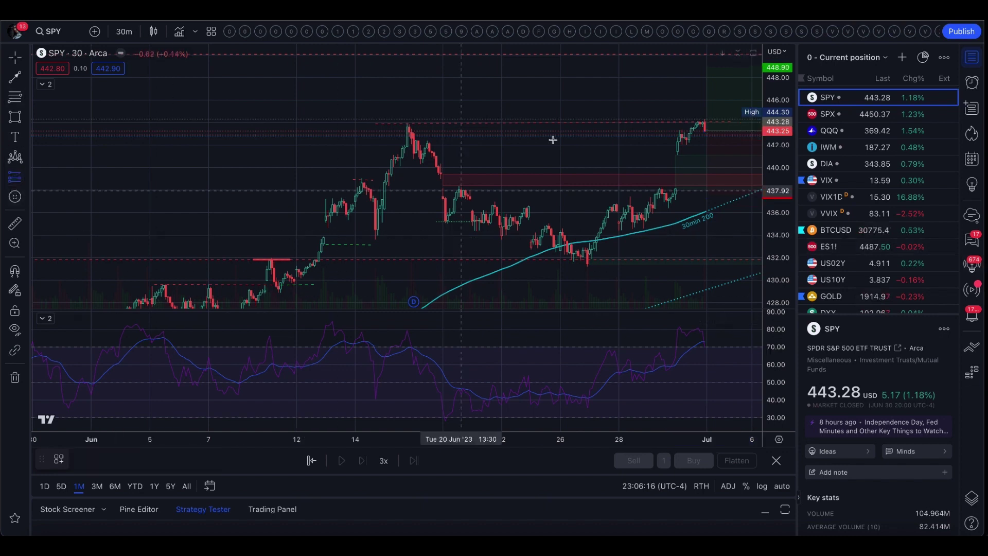
click(709, 131)
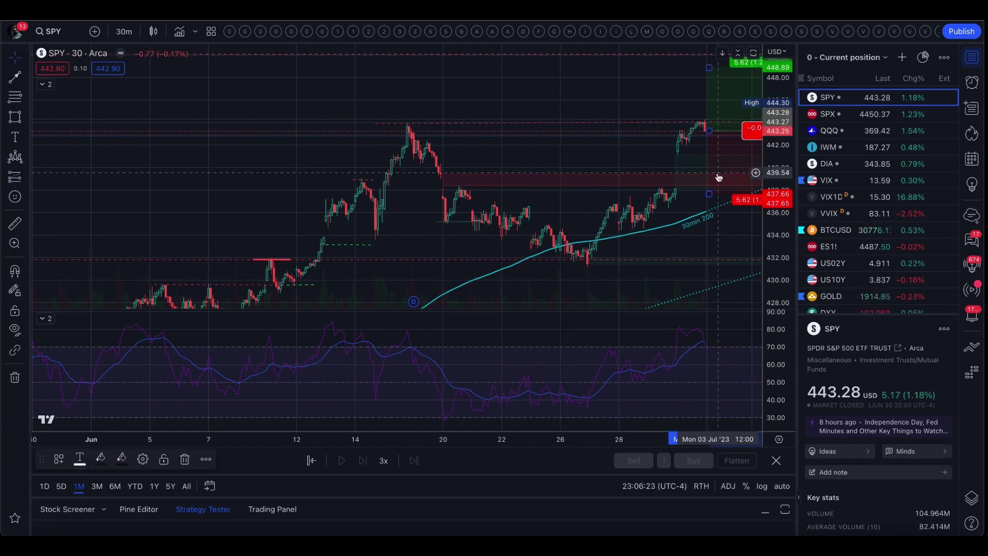
key(ctrl+Right)
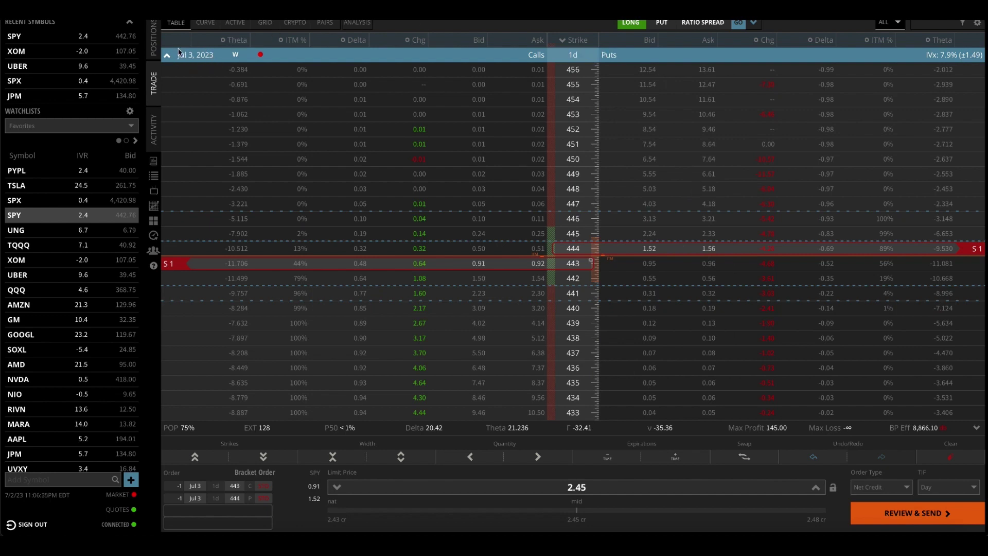
- Clear the order and sell the Jul 3 SPY 443 call and 443 put for 1.86 credit
click(971, 459)
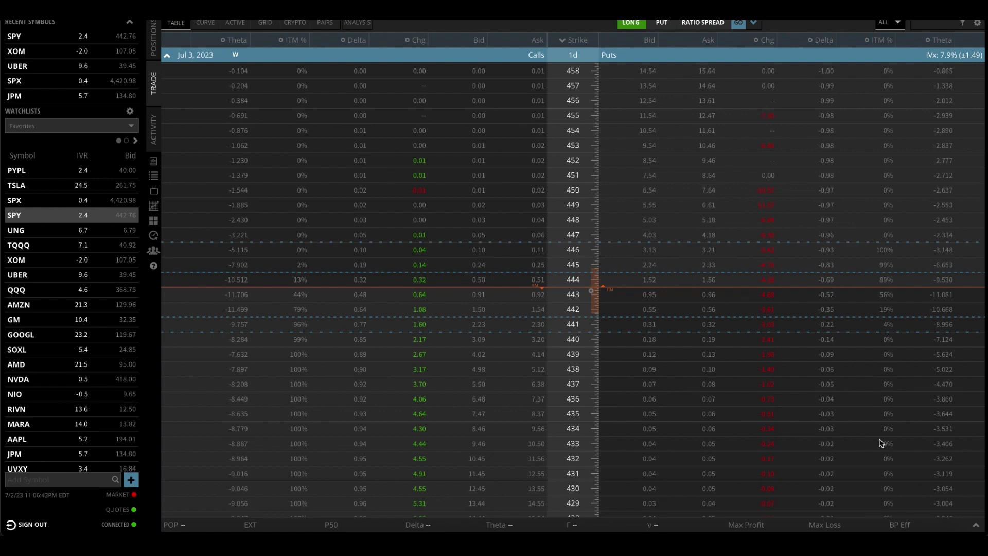
click(479, 294)
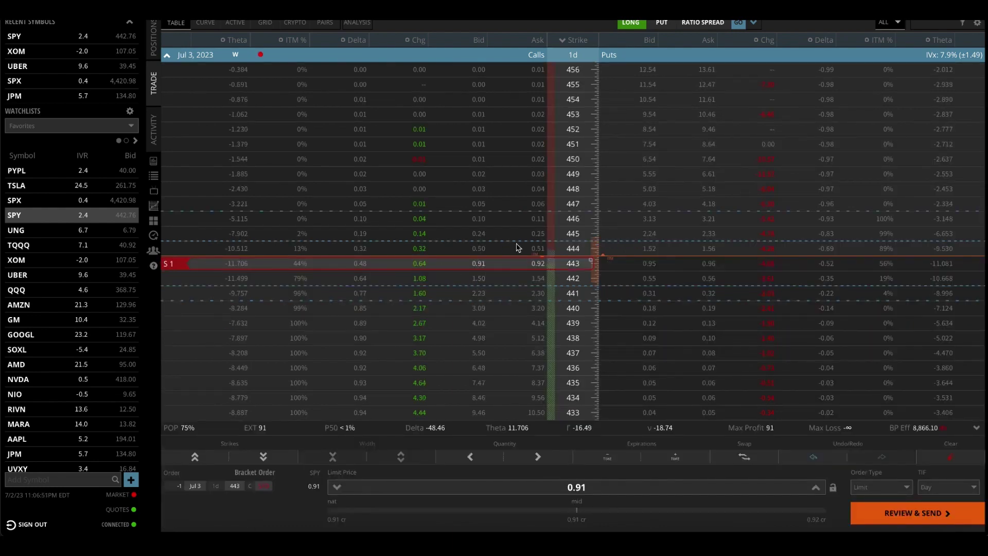
click(650, 264)
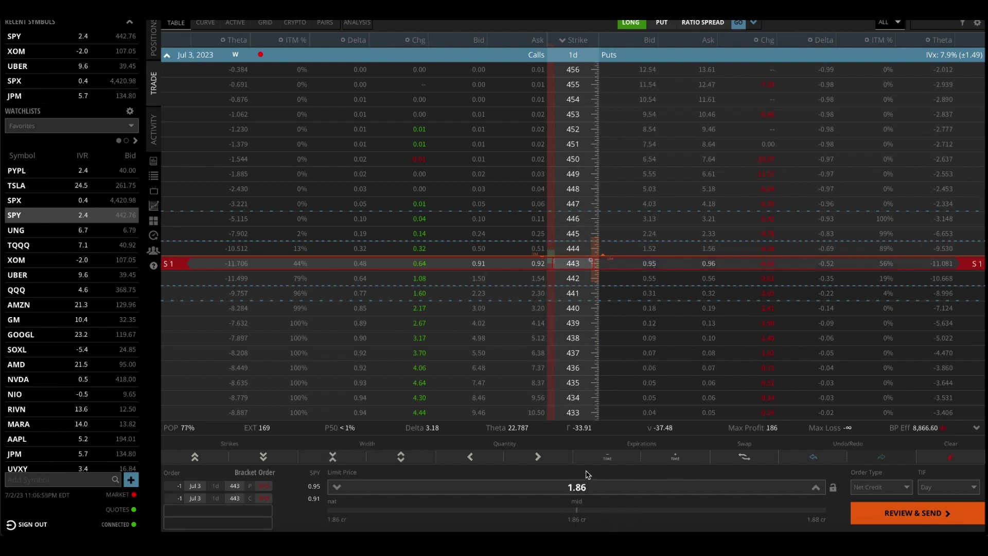
- Move the short put leg from the 443 to the 444 strike for a 2.45 net credit
mouse_move(589, 473)
mouse_down()
mouse_move(547, 489)
mouse_move(590, 510)
mouse_move(606, 480)
mouse_up()
drag(632, 268, 631, 253)
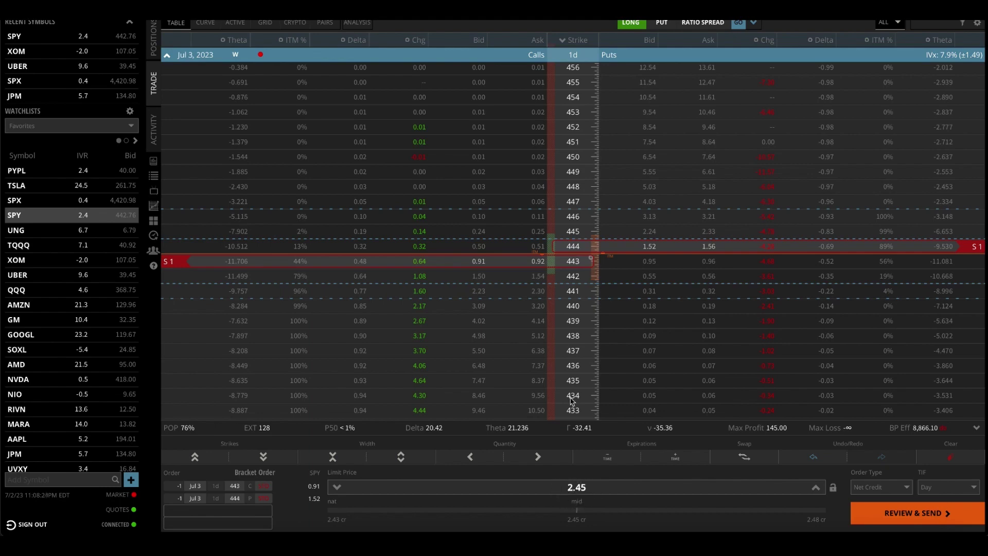
- Back on the SPY chart, set the long position's profit and stop to 245 ticks (target 445.72, stop 440.82)
key(alt+Tab)
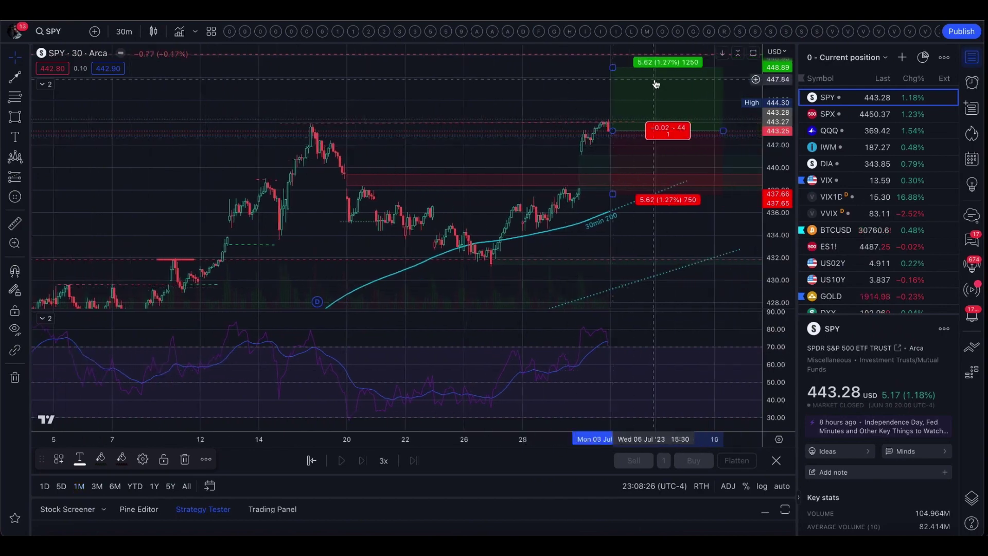
double_click(650, 85)
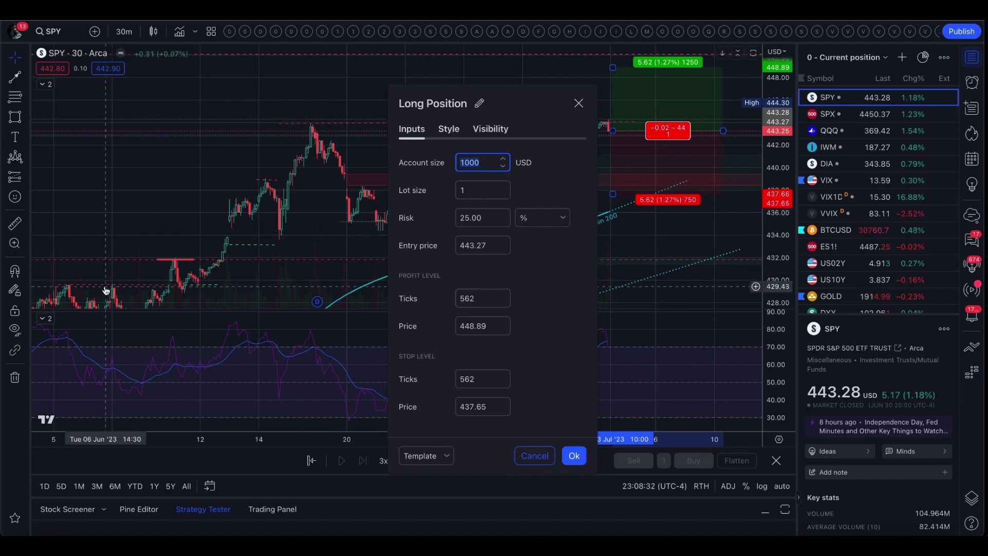
double_click(478, 296)
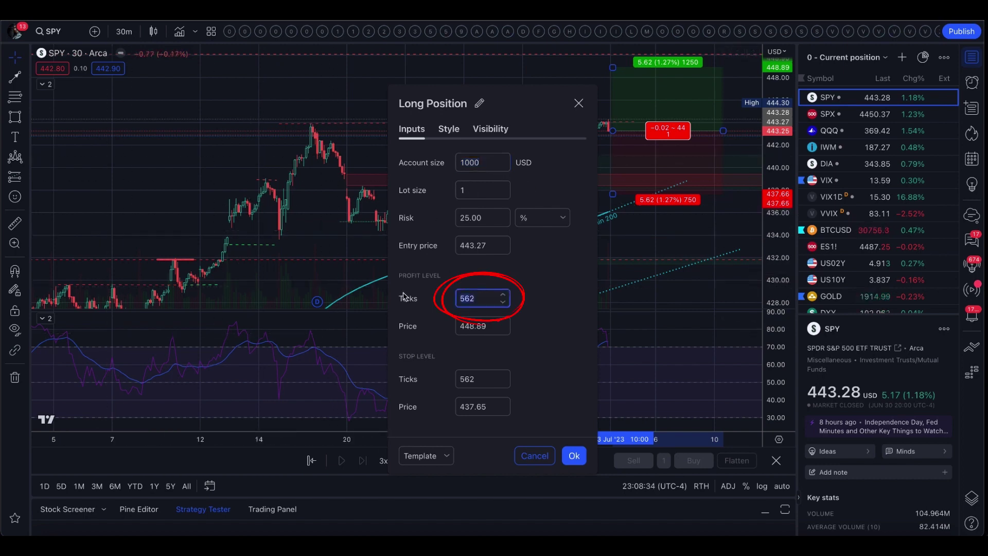
text(245)
double_click(481, 379)
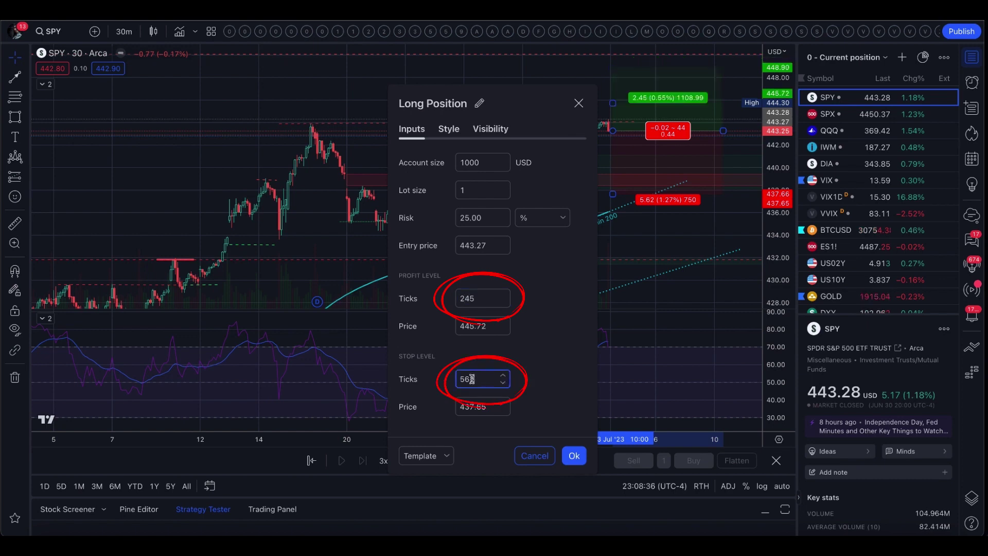
text(245)
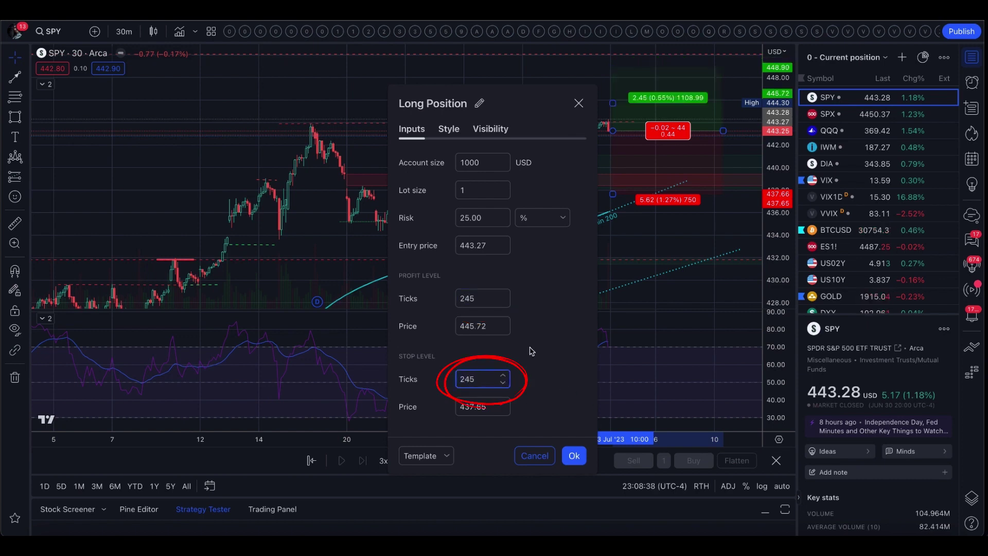
click(574, 456)
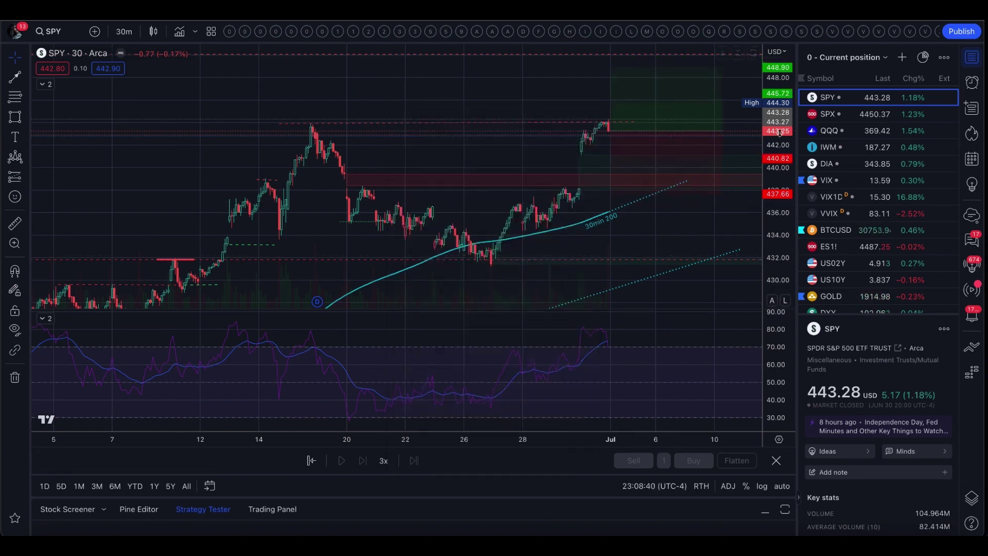
- Darken the long-position box's stop and target zone fills to 7% opacity
double_click(692, 154)
click(449, 129)
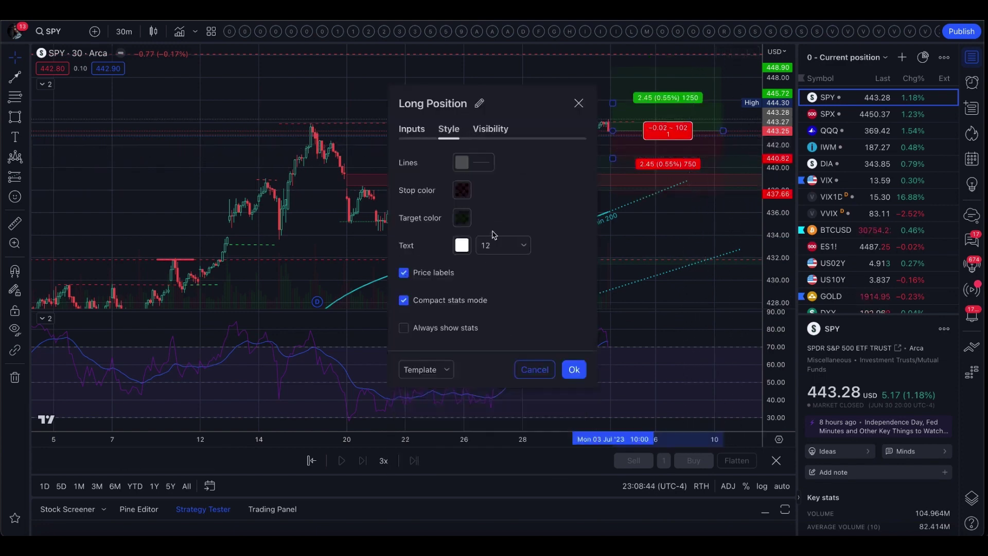
click(463, 191)
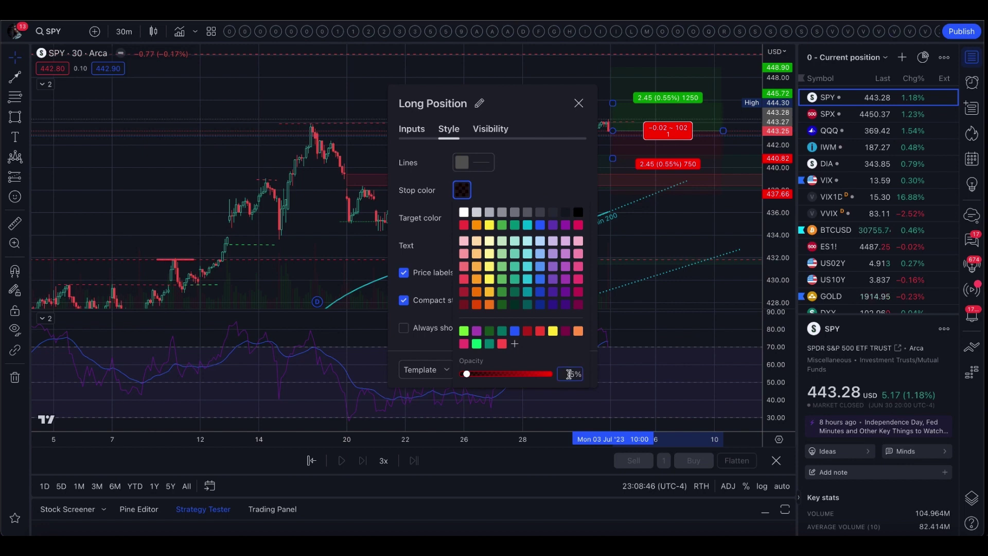
click(510, 212)
click(461, 218)
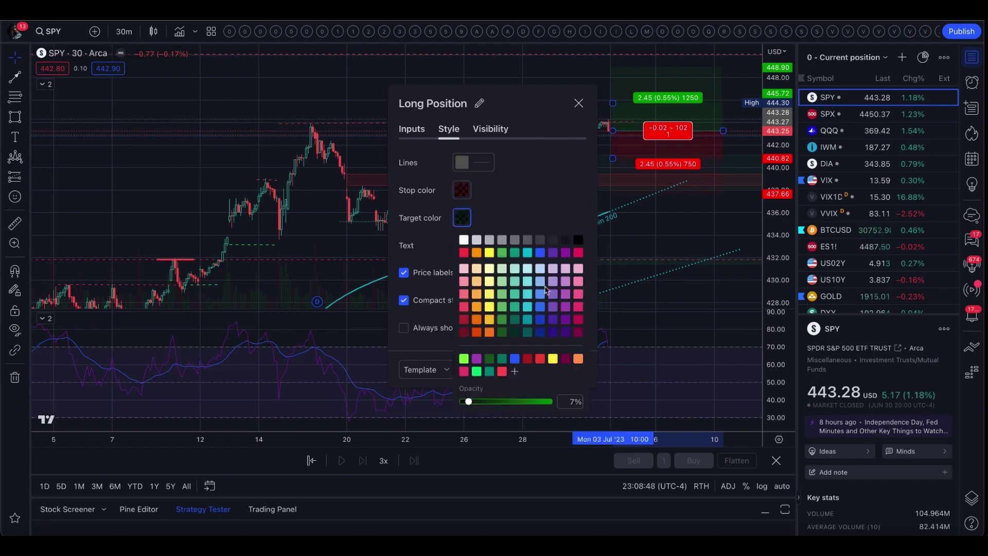
click(546, 189)
click(463, 216)
click(559, 217)
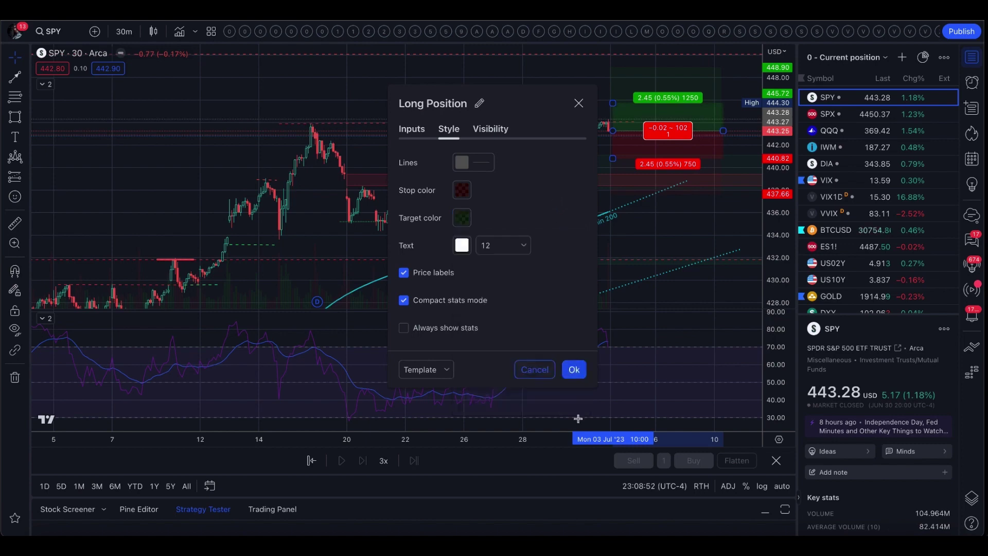
click(574, 369)
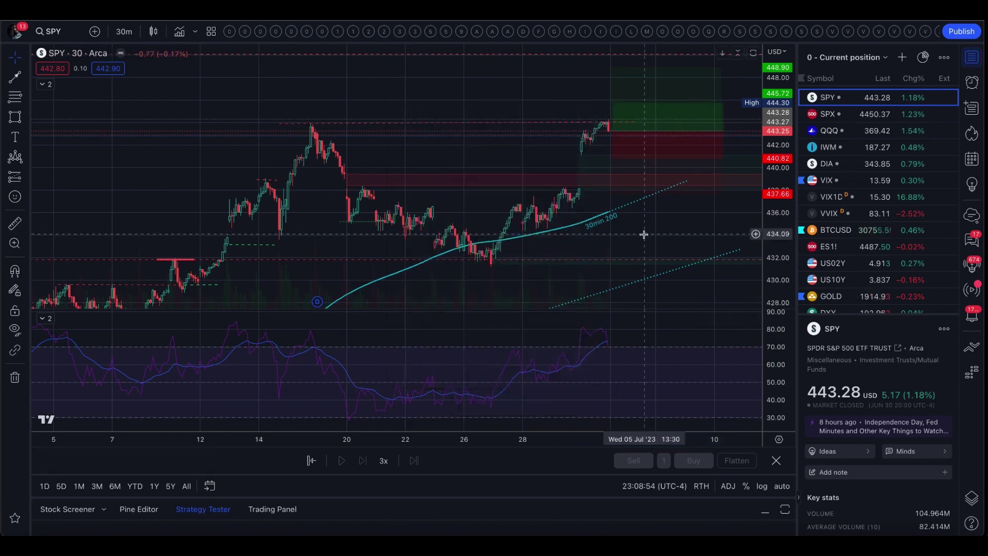
scroll(643, 231, up, 2)
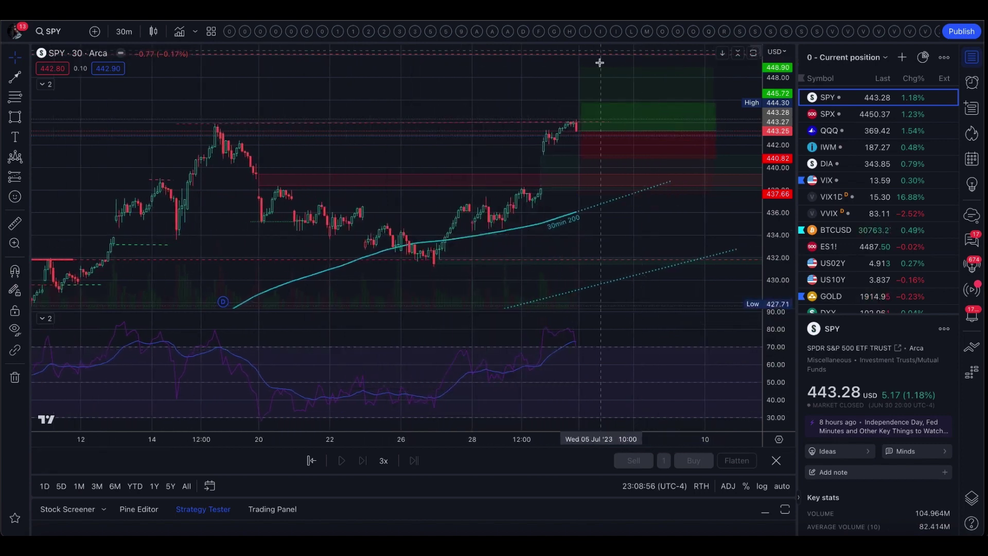
click(651, 165)
click(661, 218)
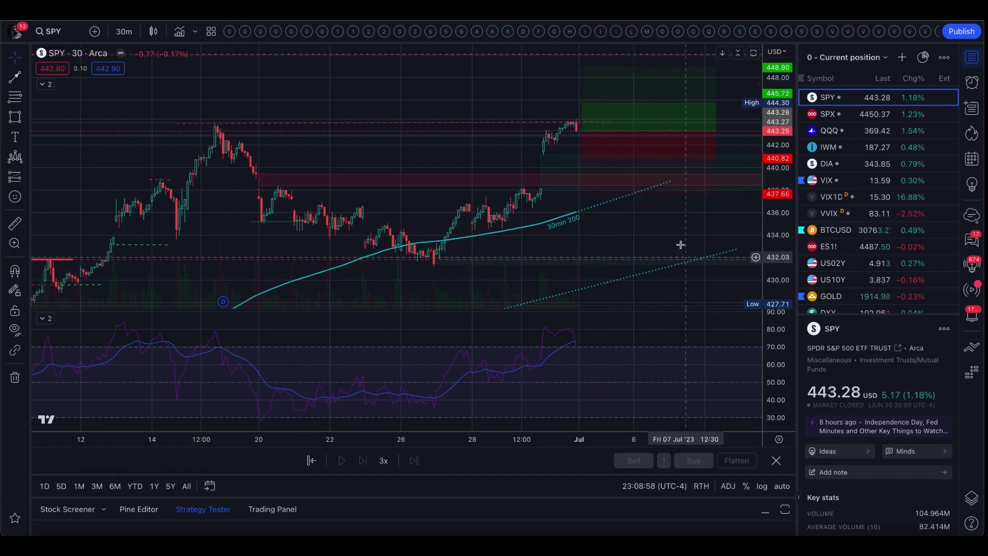